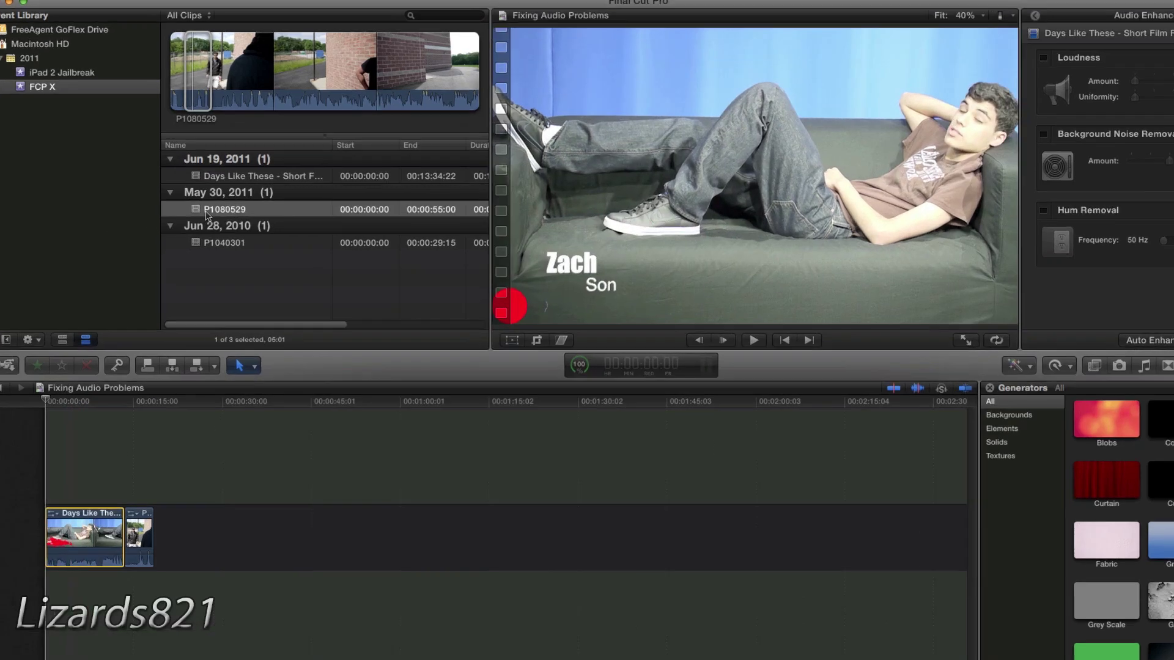
Run Analyze and Fix on clip P1080529 with audio problem fixing enabled, then check its progress.
right_click(199, 209)
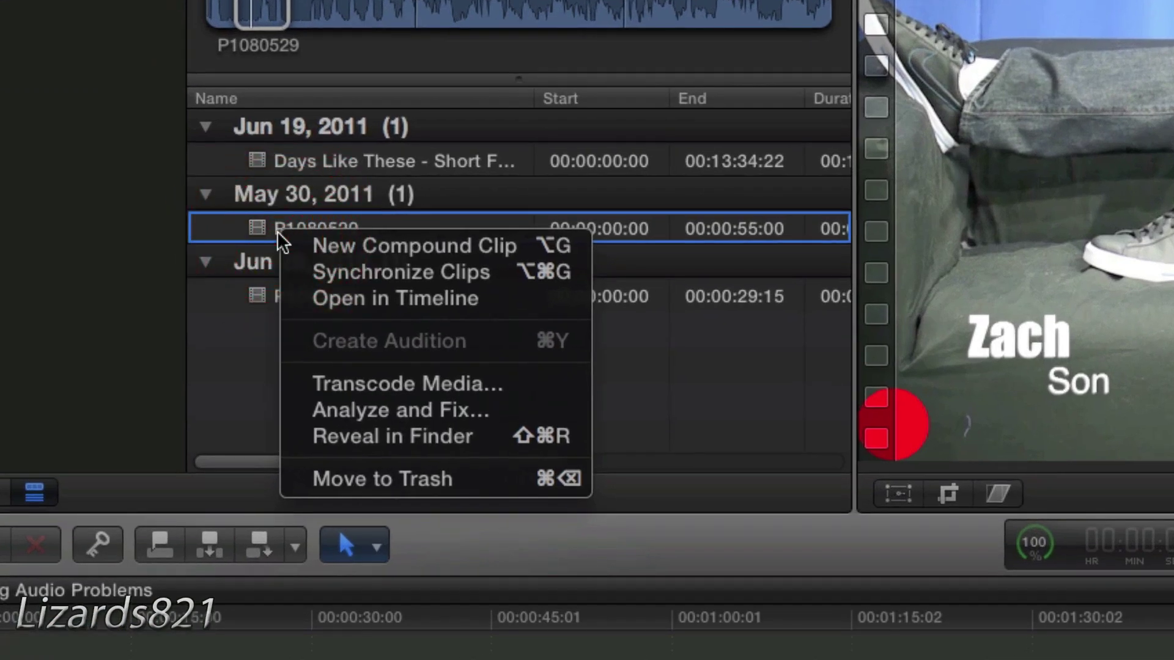
left_click(322, 410)
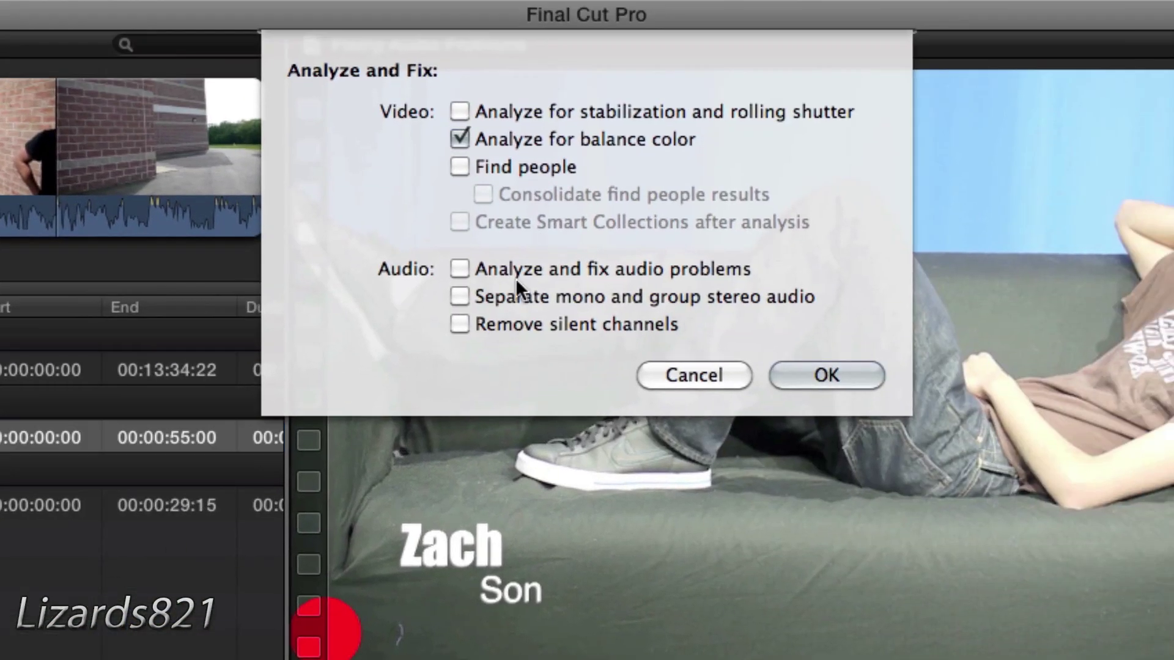
left_click(525, 270)
left_click(801, 373)
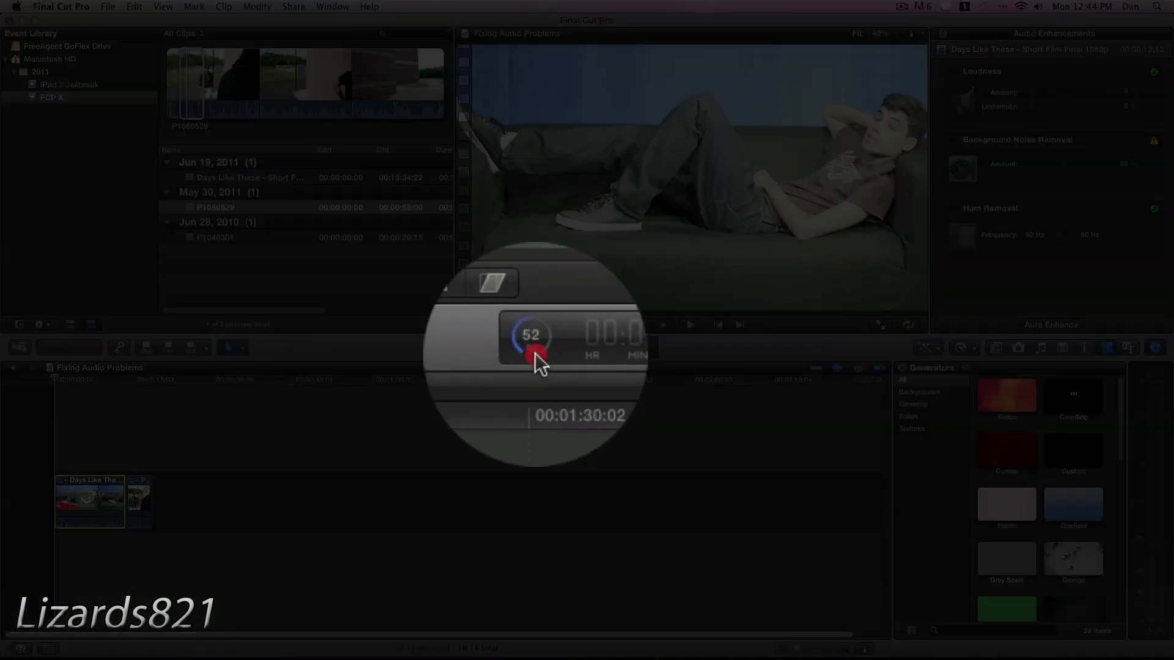
left_click(535, 354)
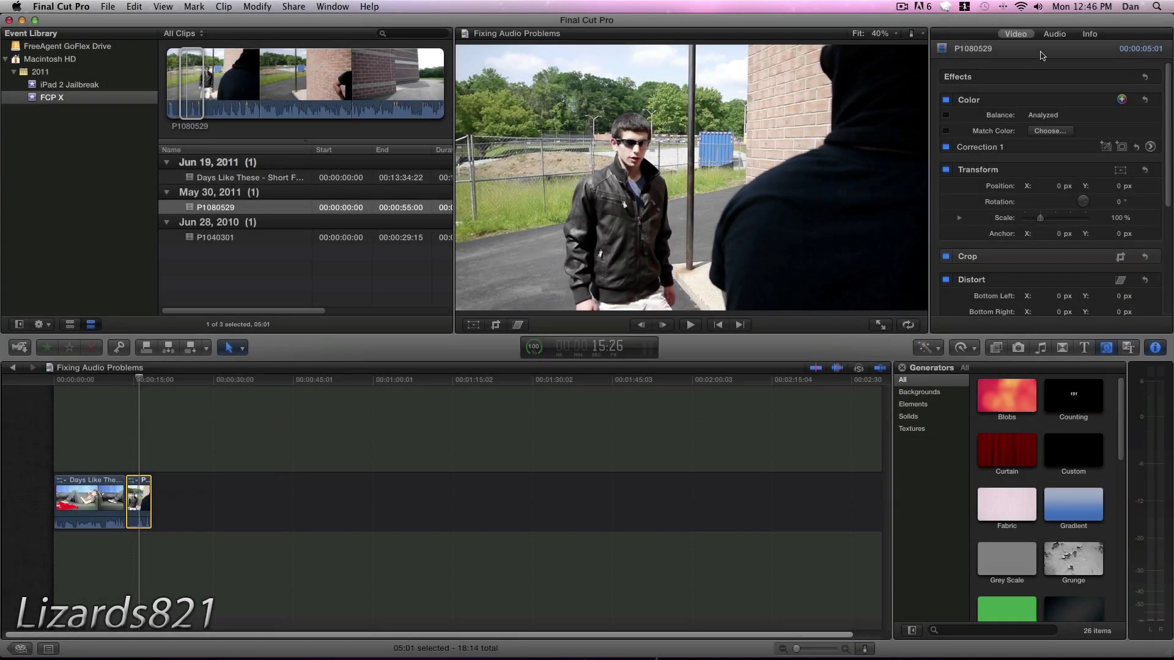
Show the Audio inspector for P1080529 and expand the Potential Problems Detected details.
left_click(1055, 38)
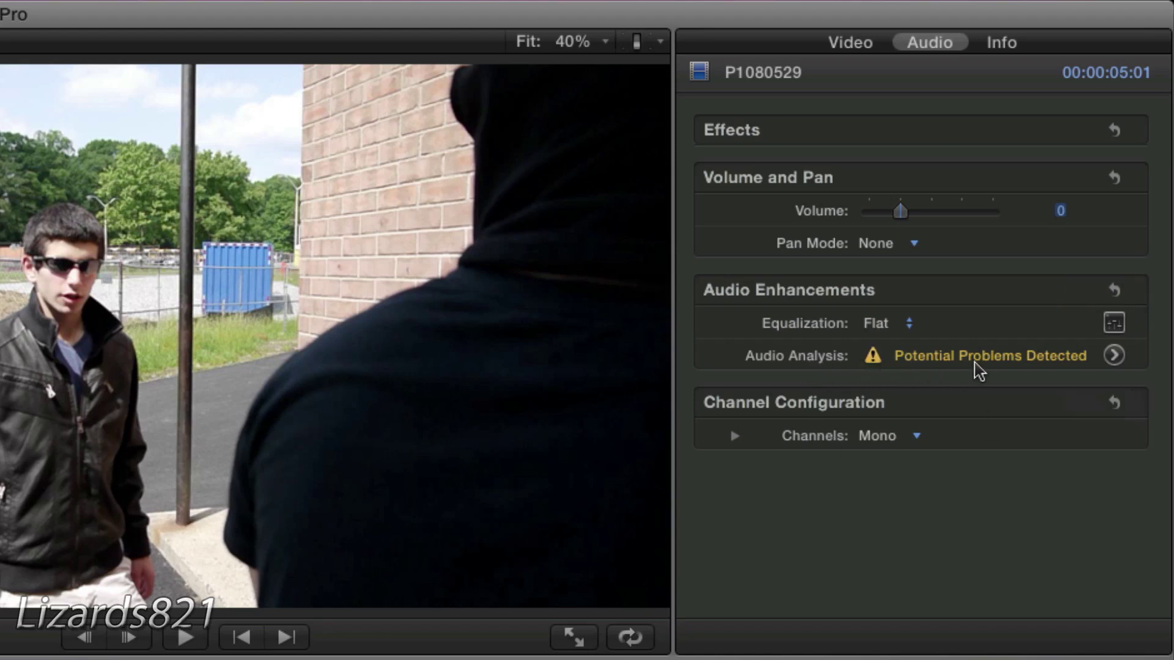
left_click(1115, 355)
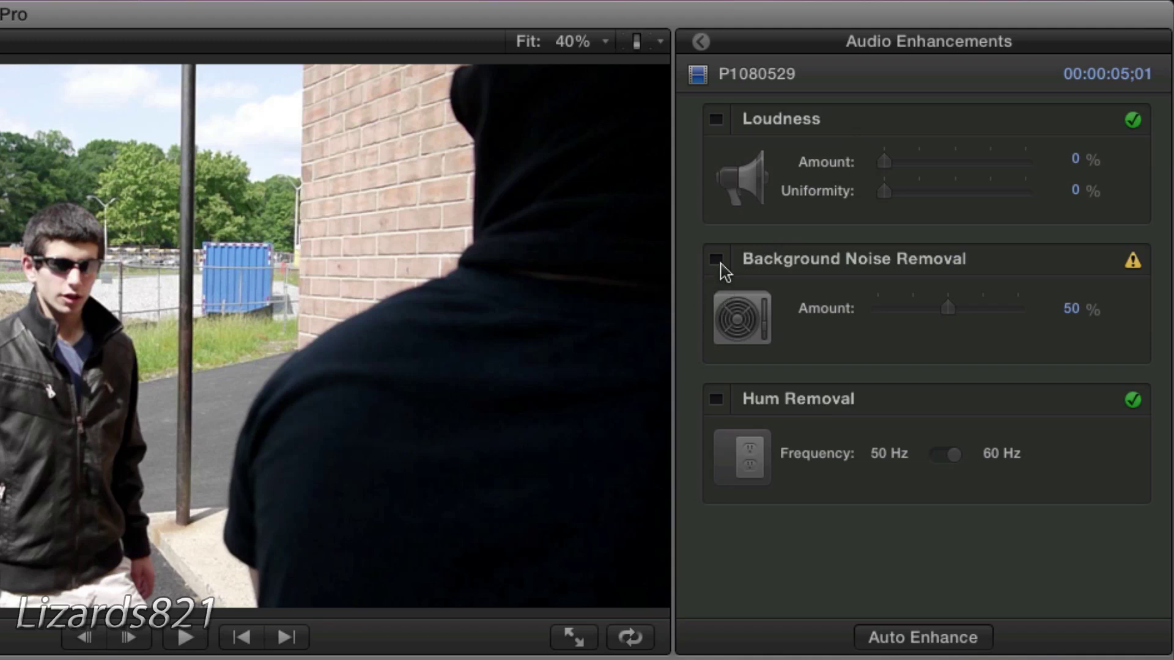
Enable Background Noise Removal on P1080529, comparing playback with it off and on.
left_click(717, 262)
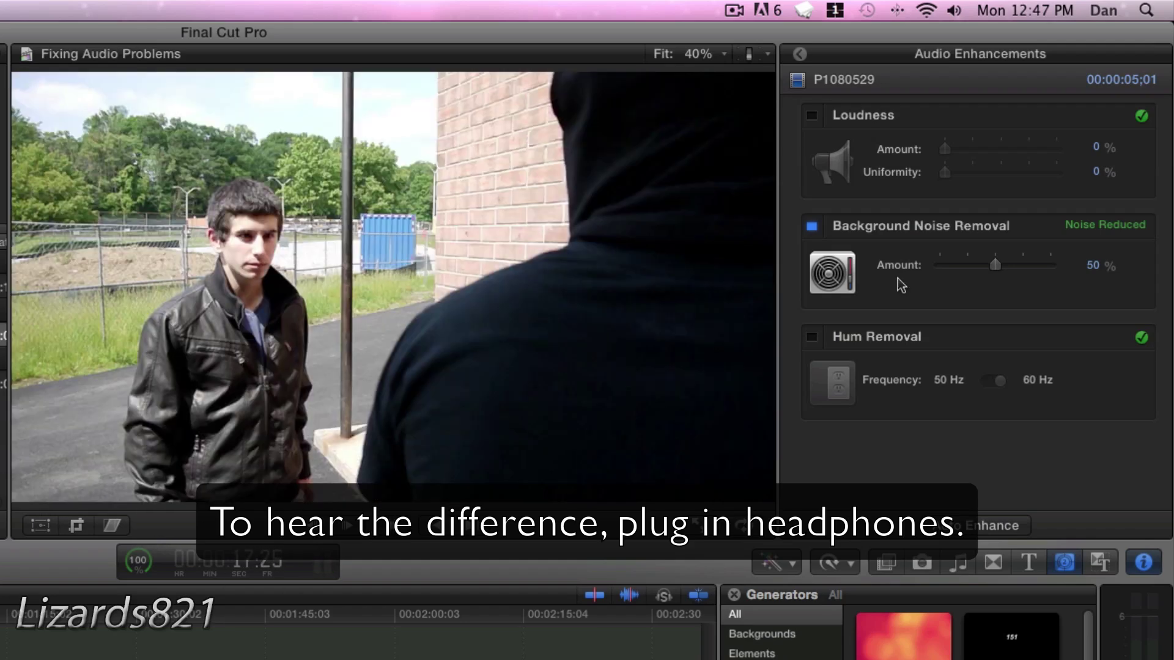
left_click(812, 226)
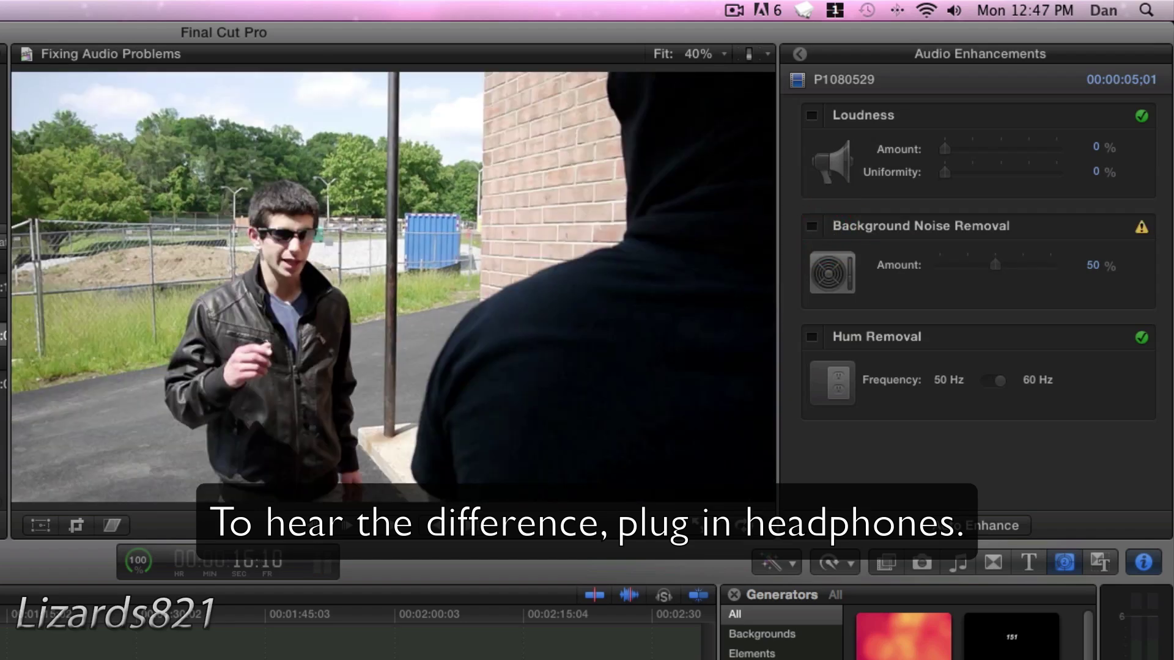
key("l")
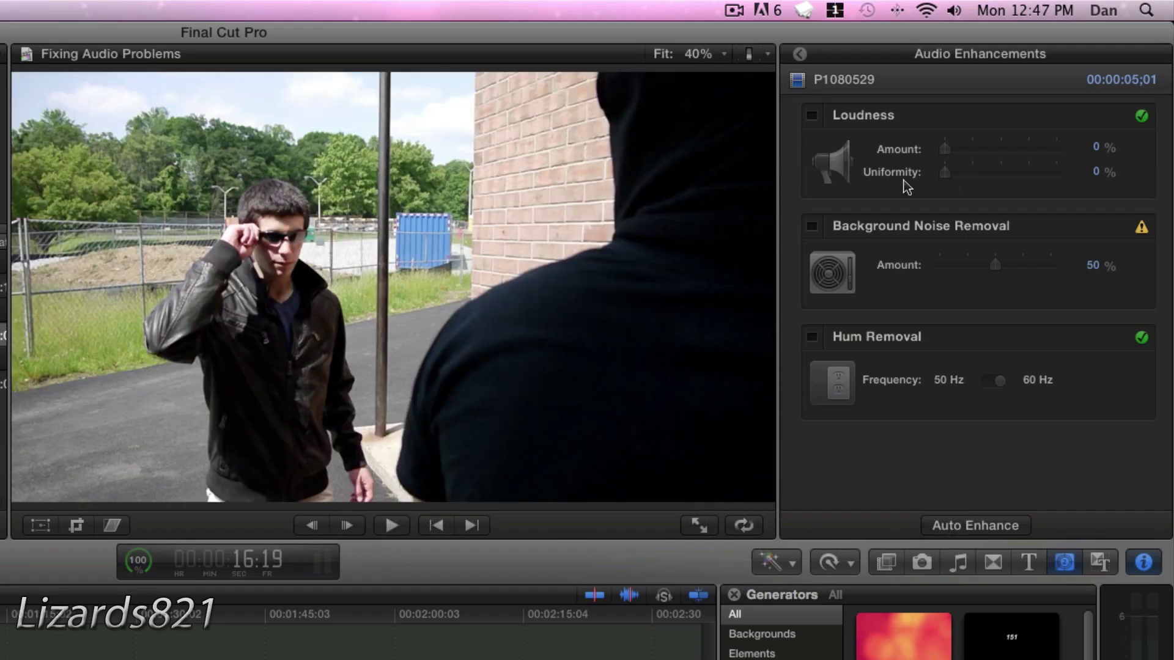
left_click(812, 226)
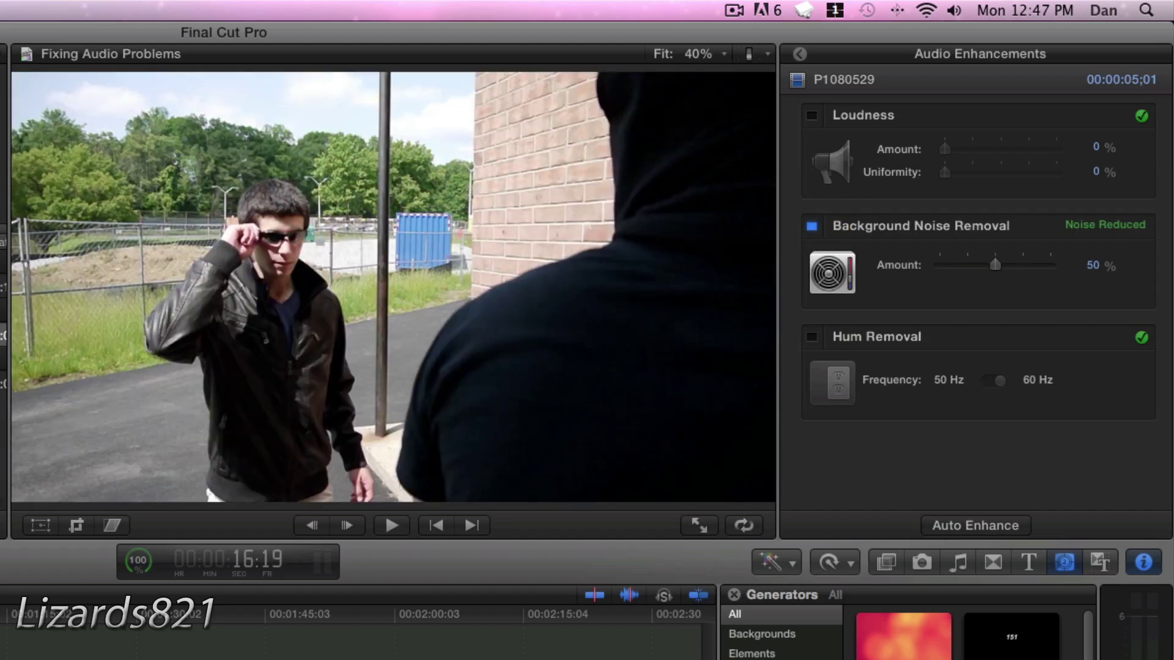
key("space")
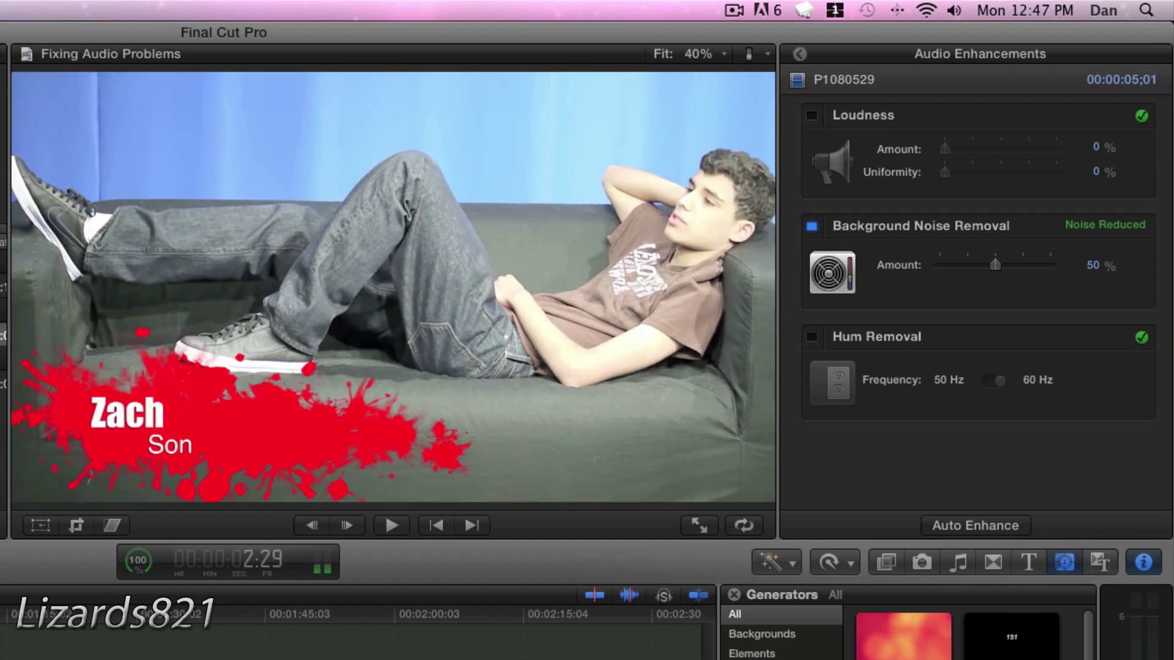
Enable Background Noise Removal on the Days Like These clip and preview it from the start.
key("space")
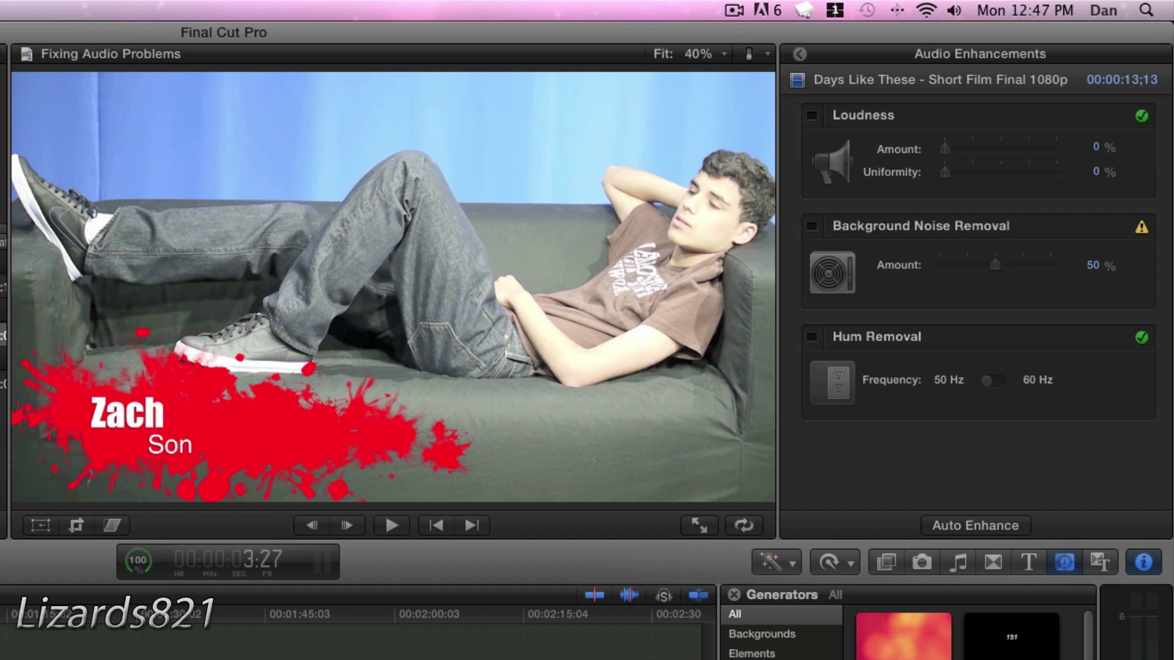
key("Home")
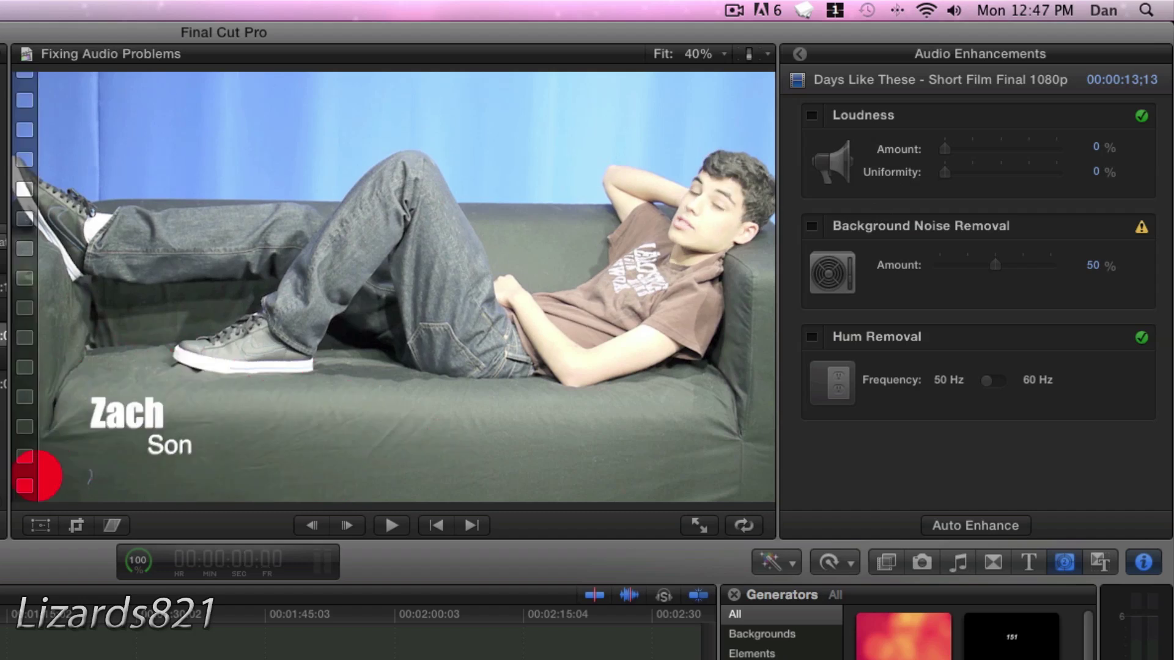
key("space")
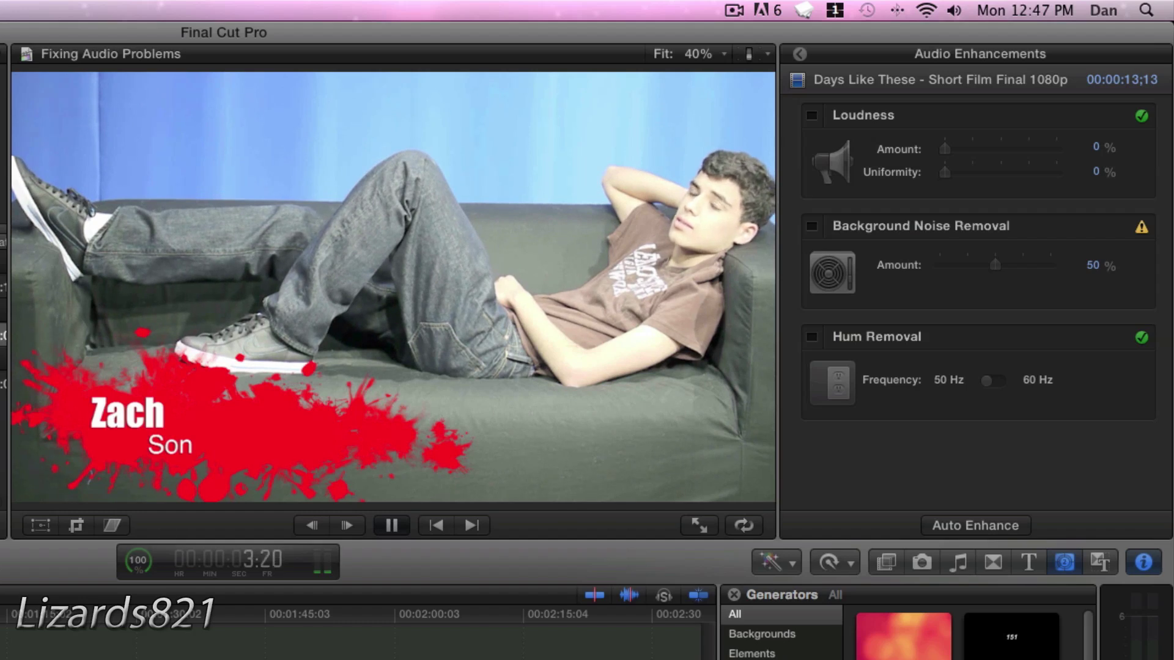
key("space")
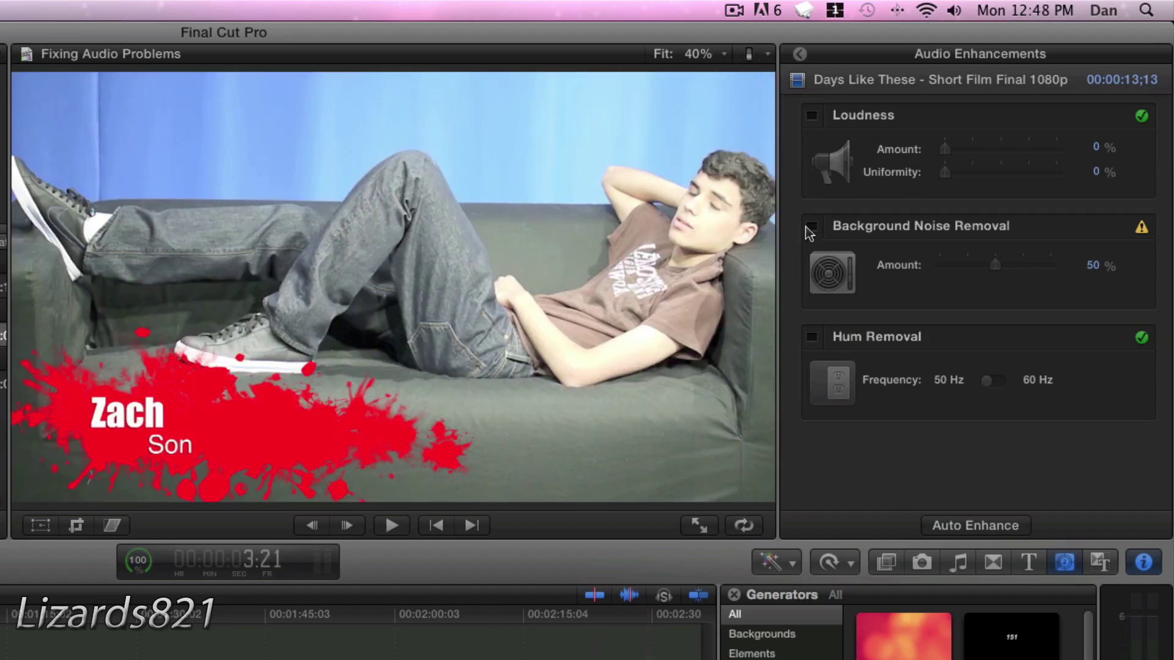
left_click(811, 229)
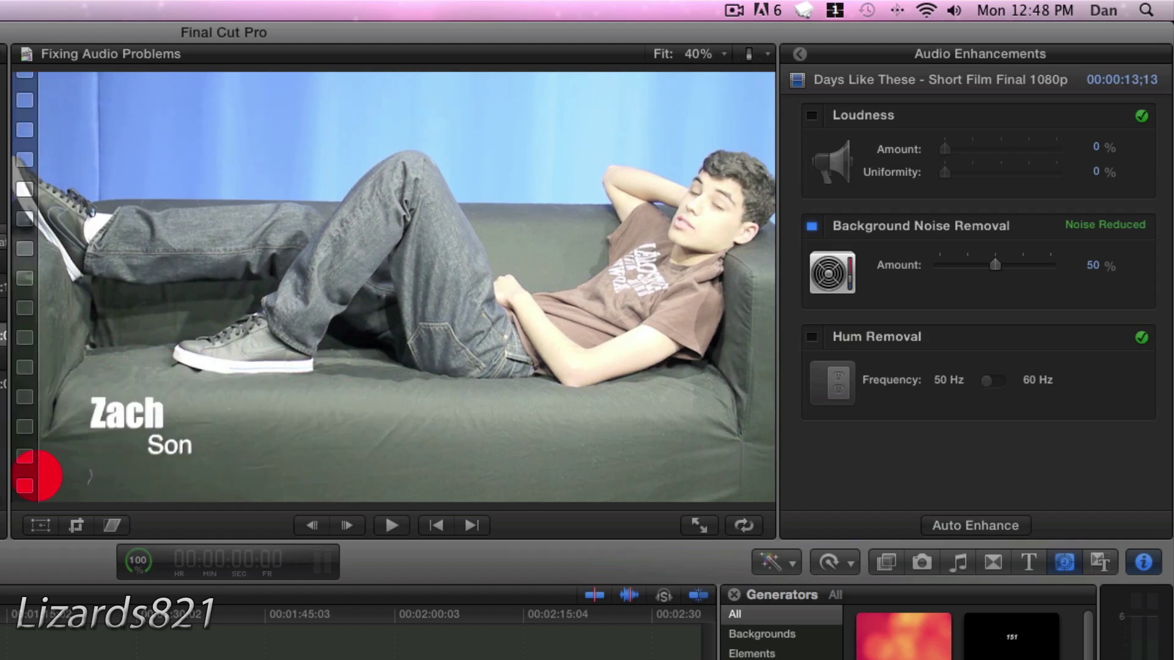
key("space")
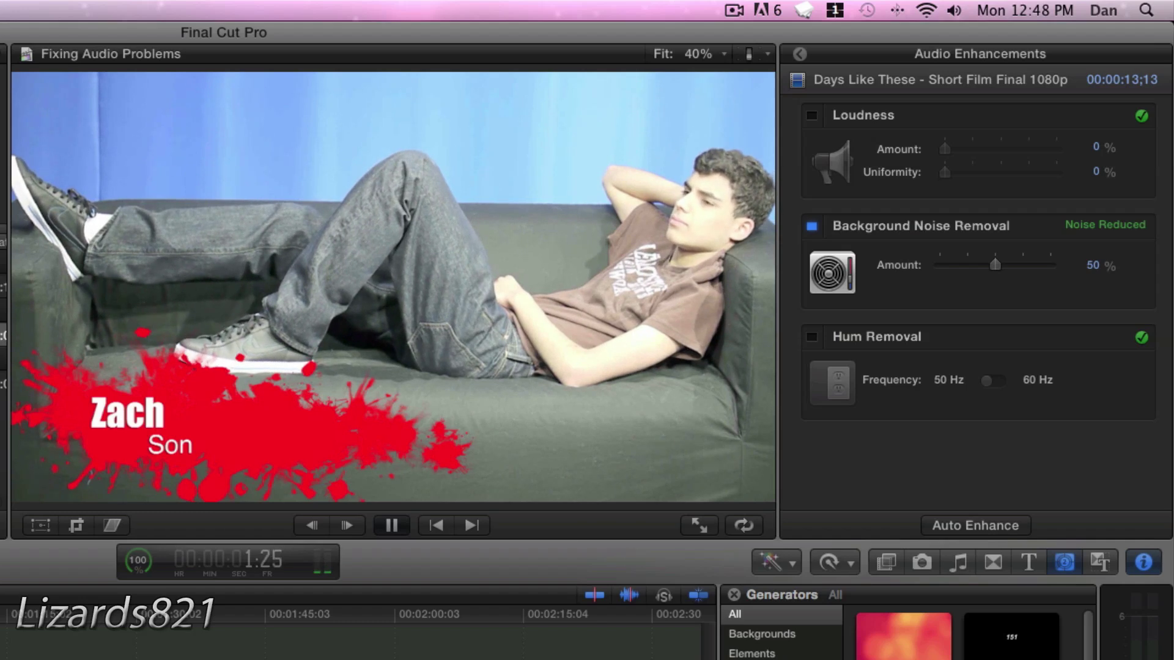
key("space")
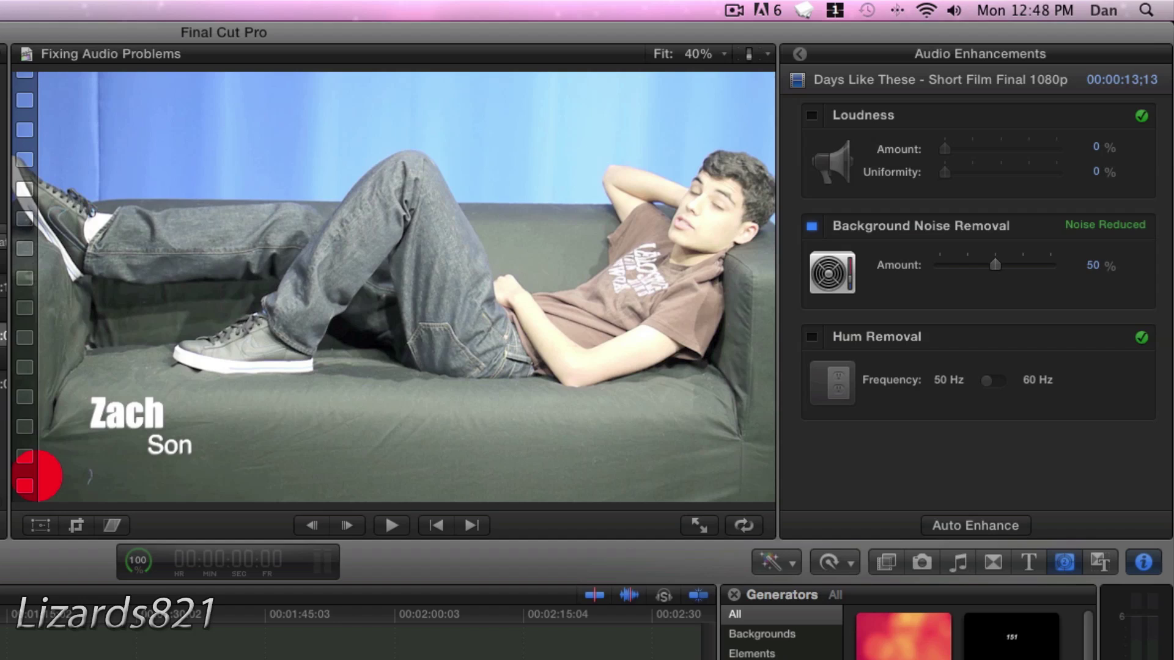
Lower the Background Noise Removal amount from 50% to 30% while previewing playback.
key("space")
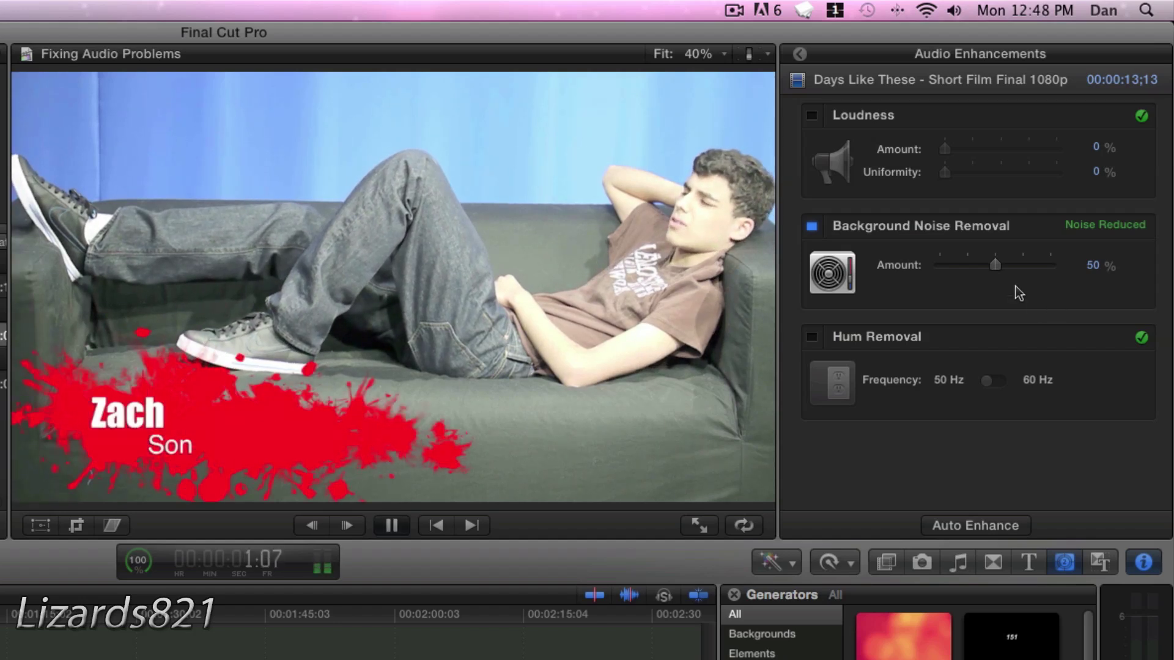
left_click_drag(997, 267, 980, 269)
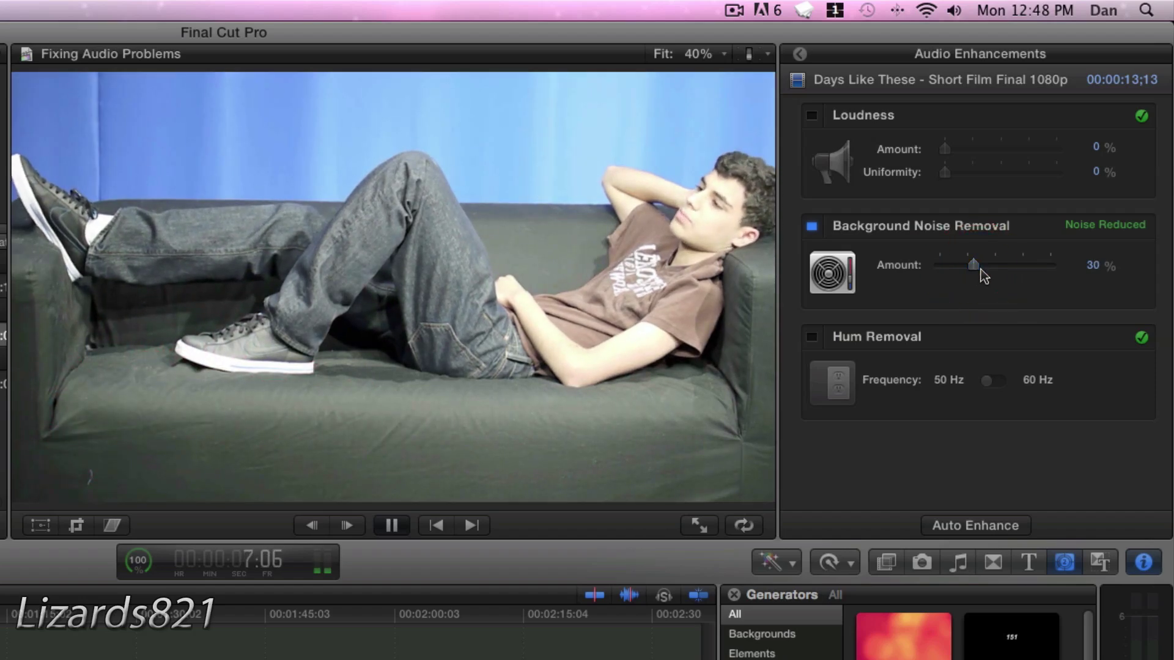
key("space")
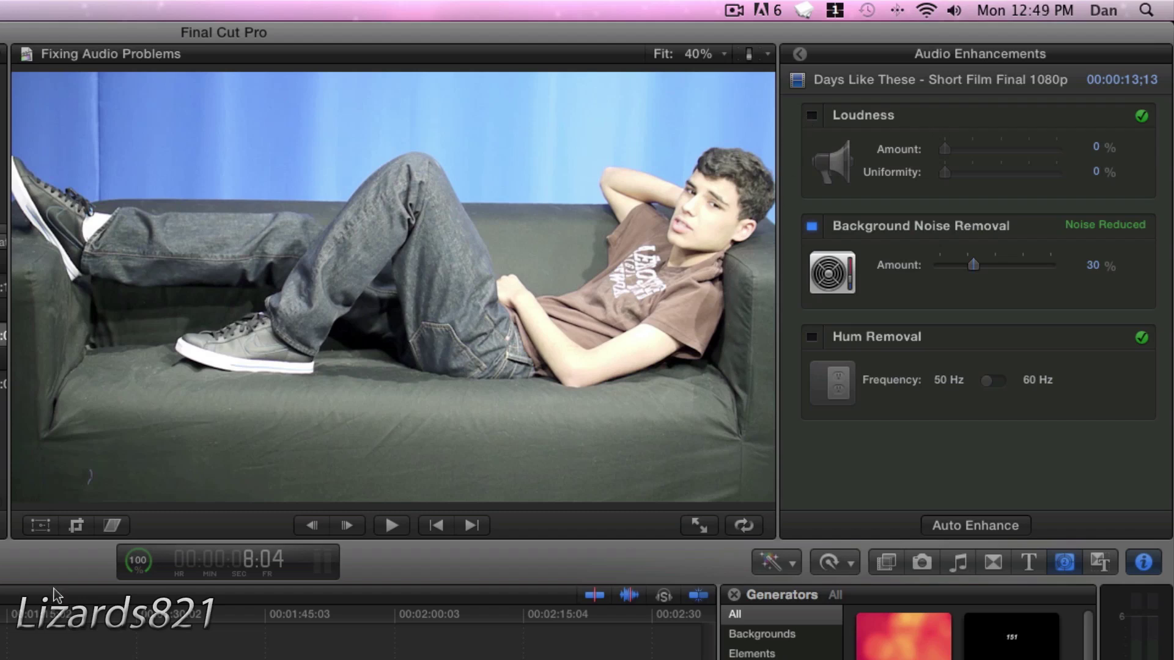
key("Home")
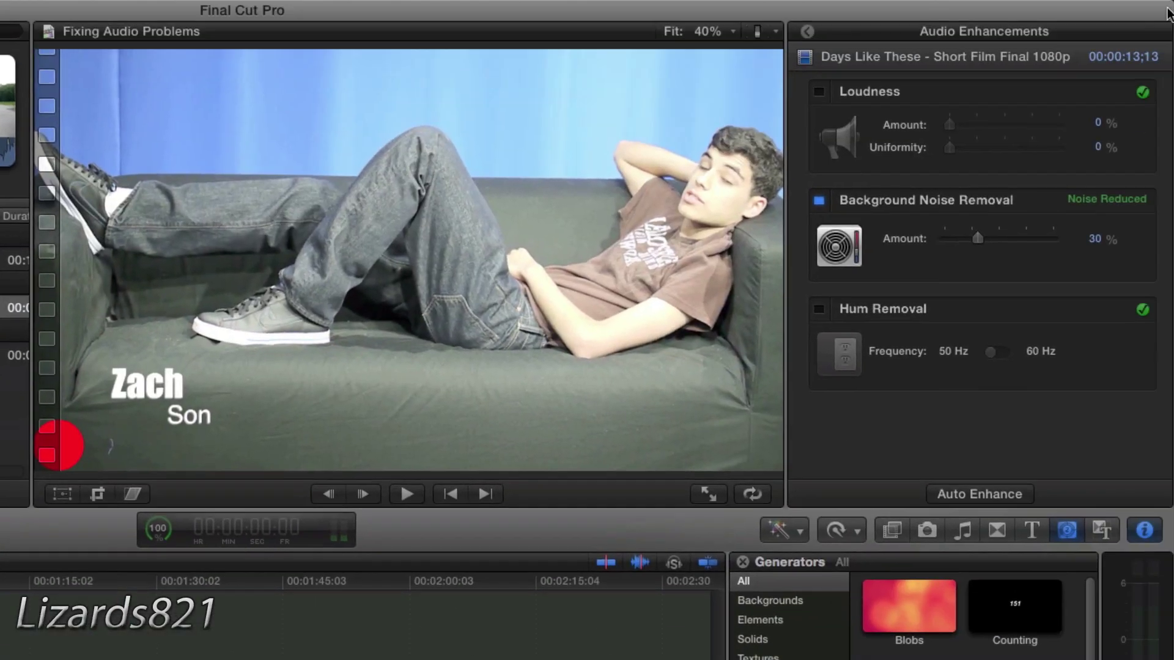
left_click(819, 92)
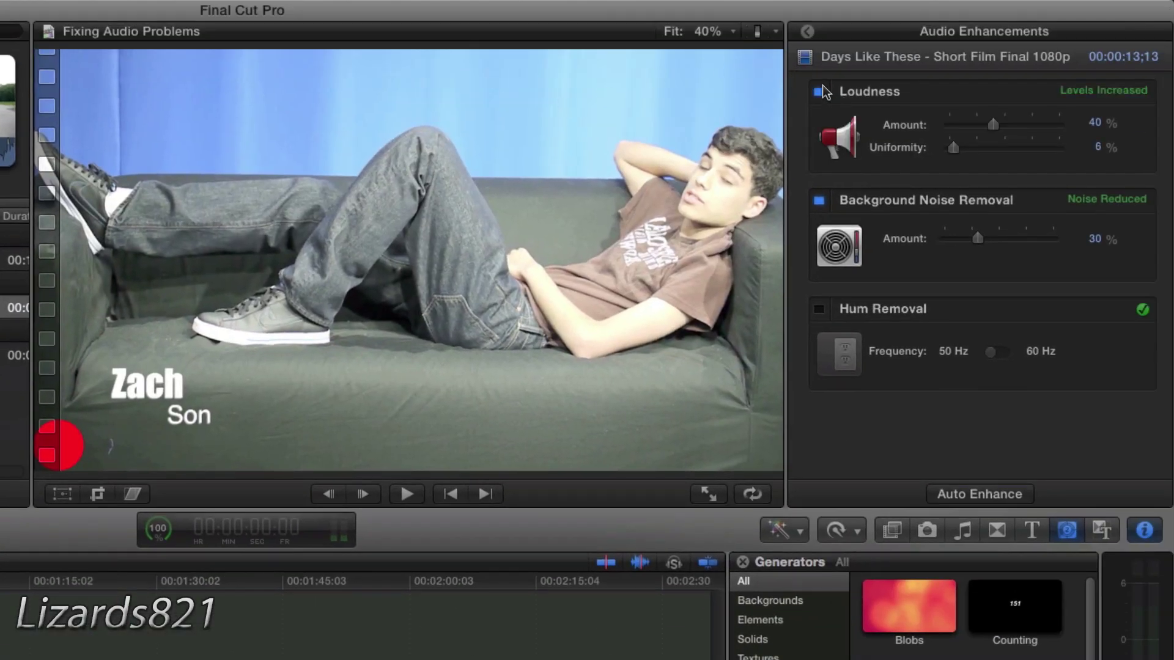
key("space")
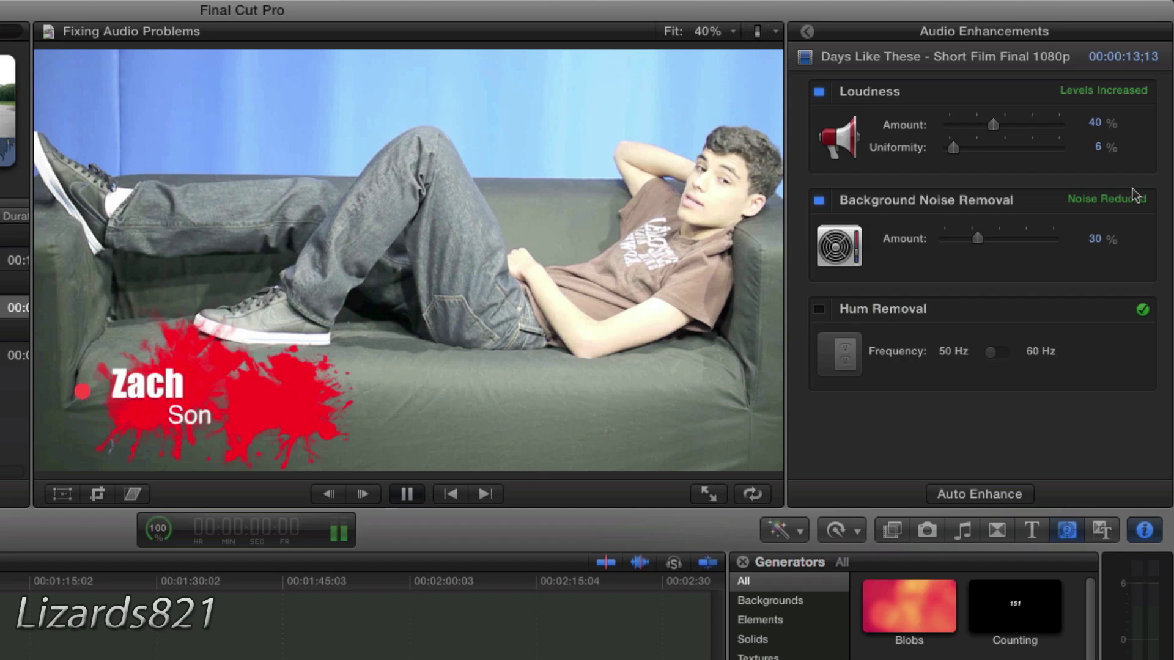
left_click(1007, 149)
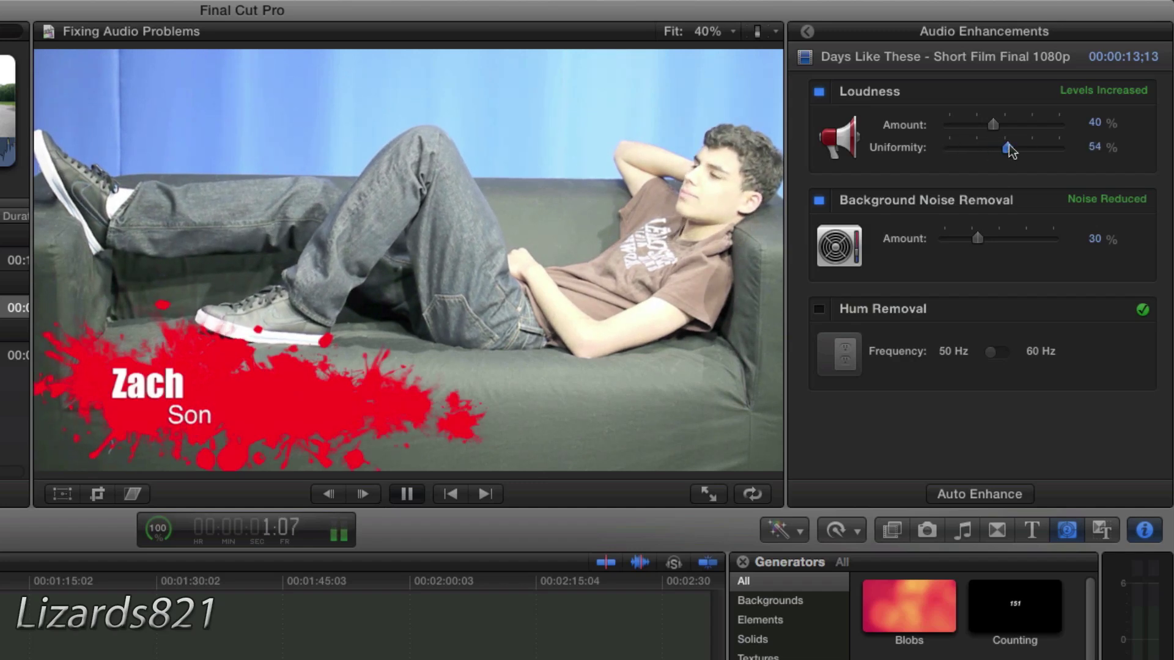
left_click(1038, 124)
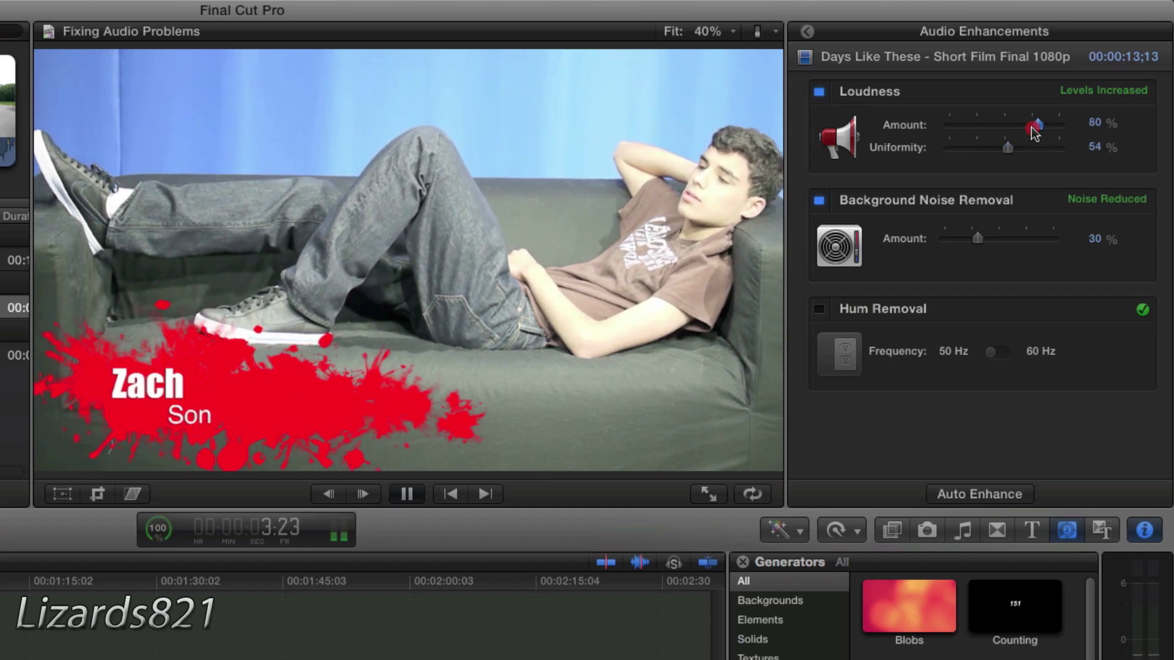
left_click_drag(1039, 124, 1030, 125)
key("space")
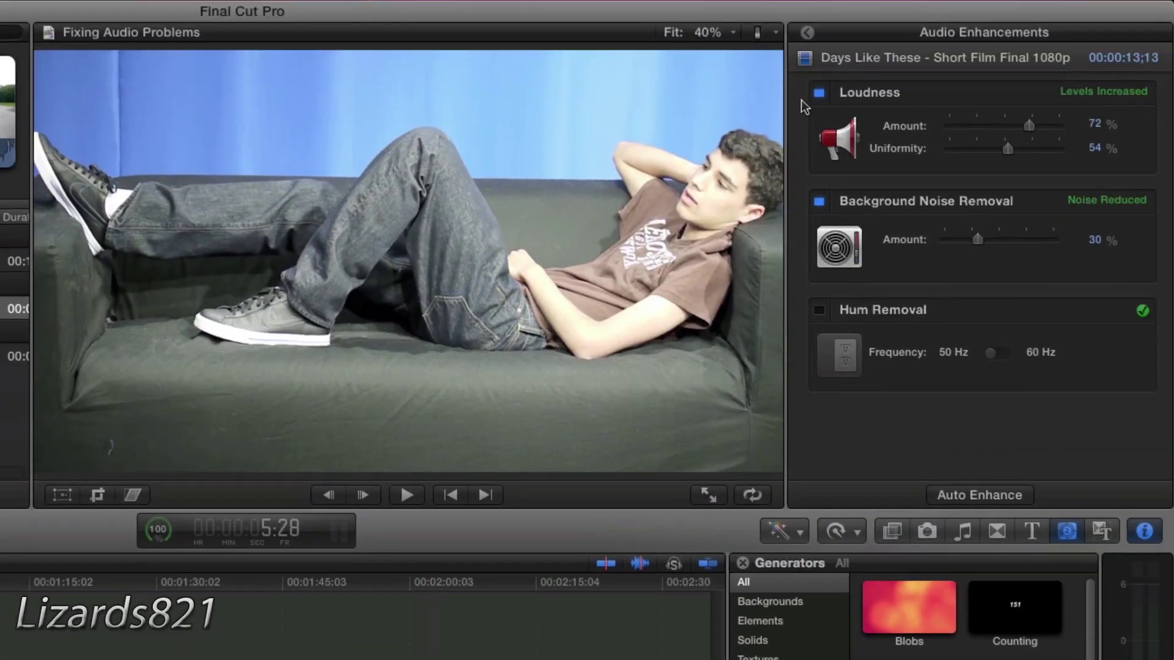
left_click(813, 95)
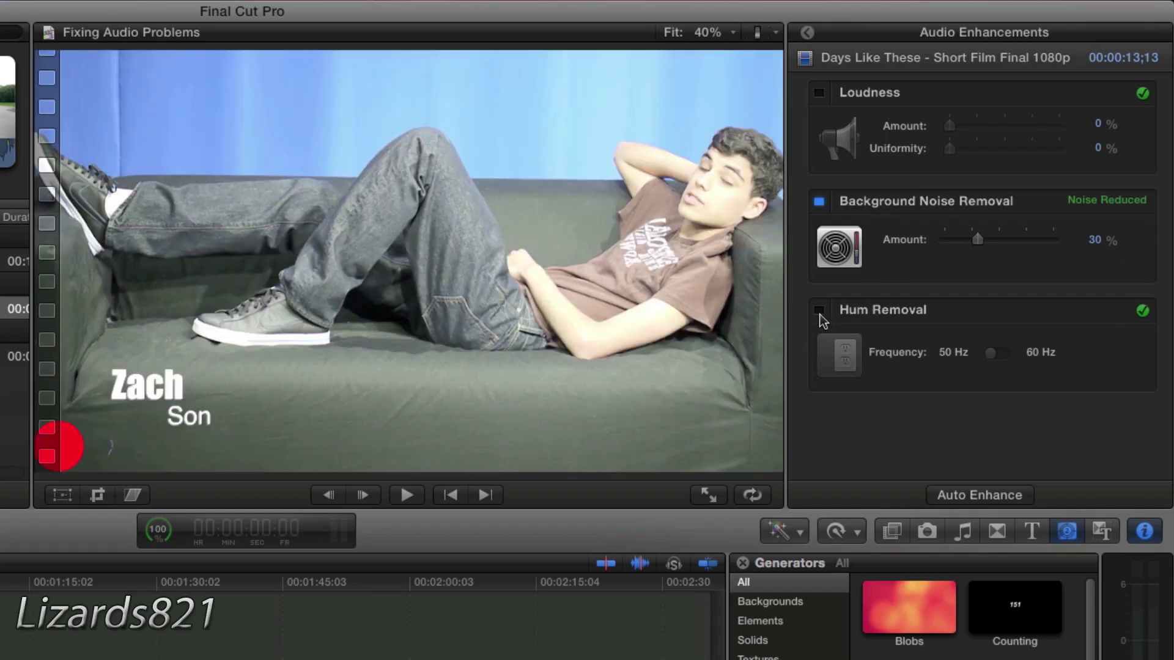
Turn on Hum Removal, trying 60 Hz during playback before returning to 50 Hz.
left_click(819, 311)
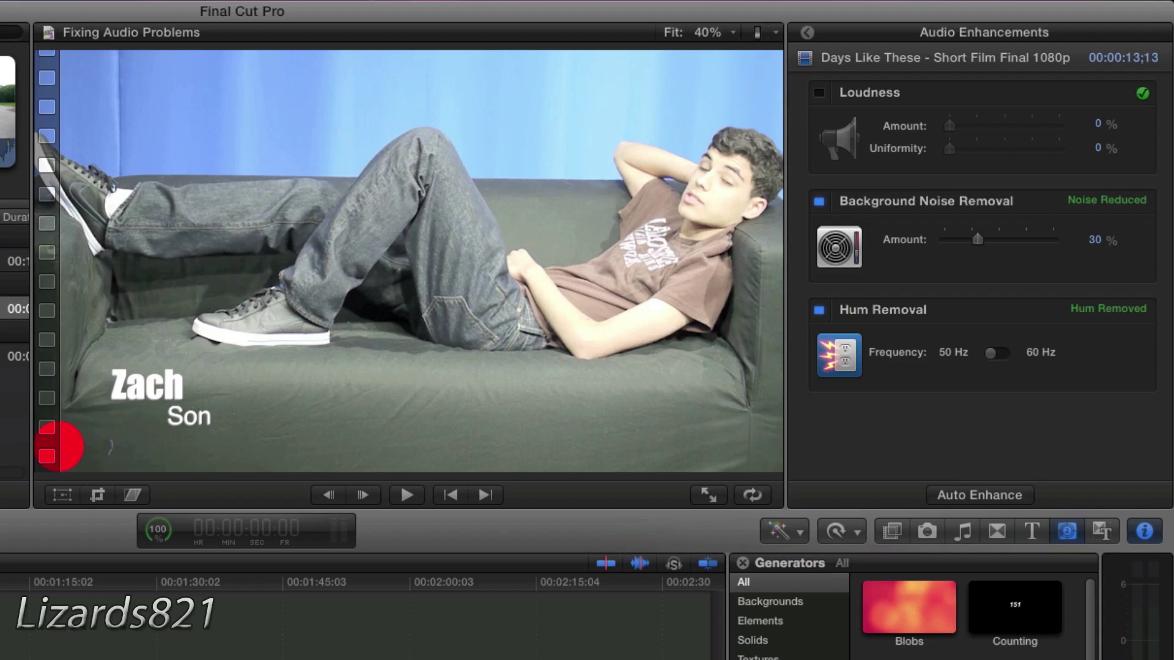
key("space")
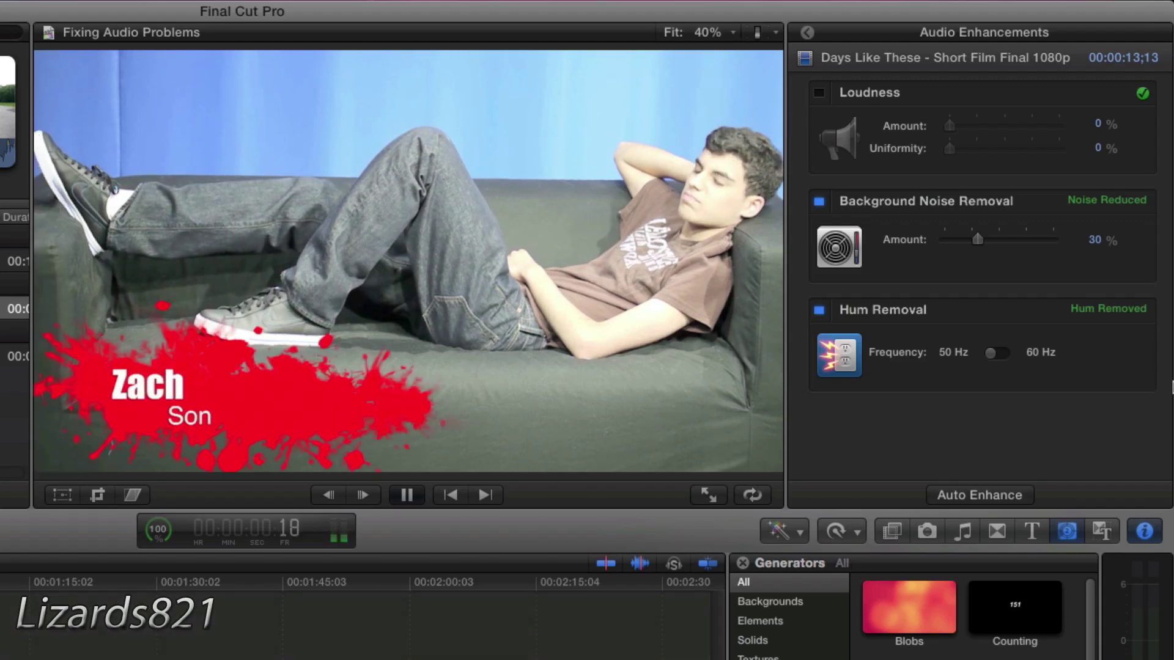
left_click(995, 359)
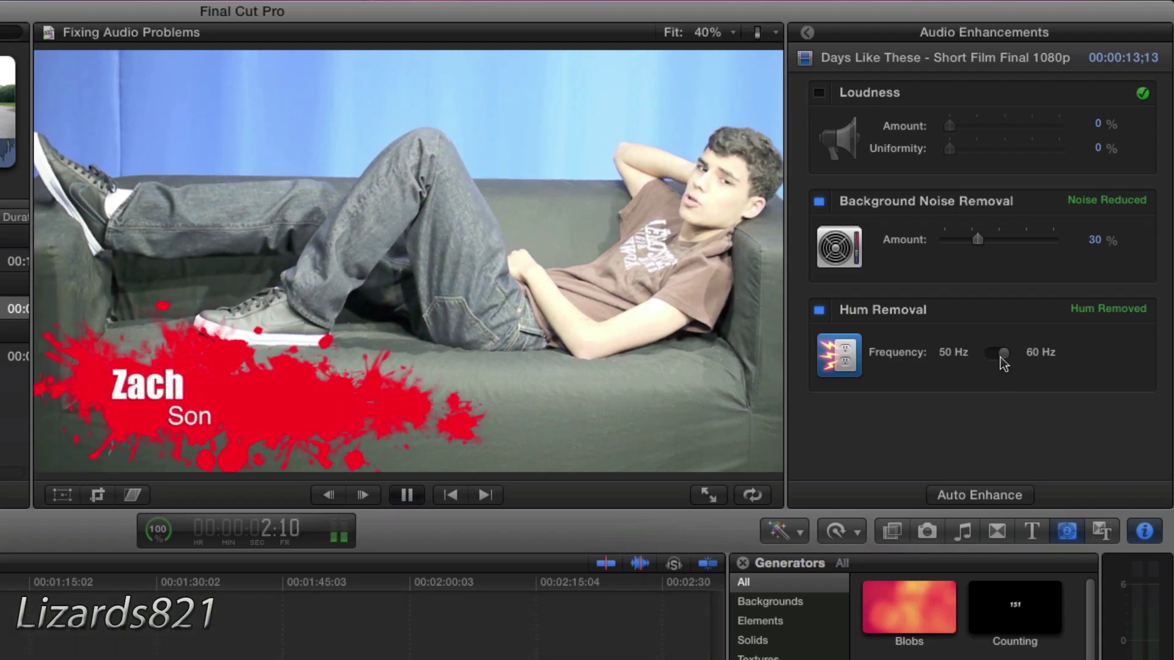
left_click(994, 361)
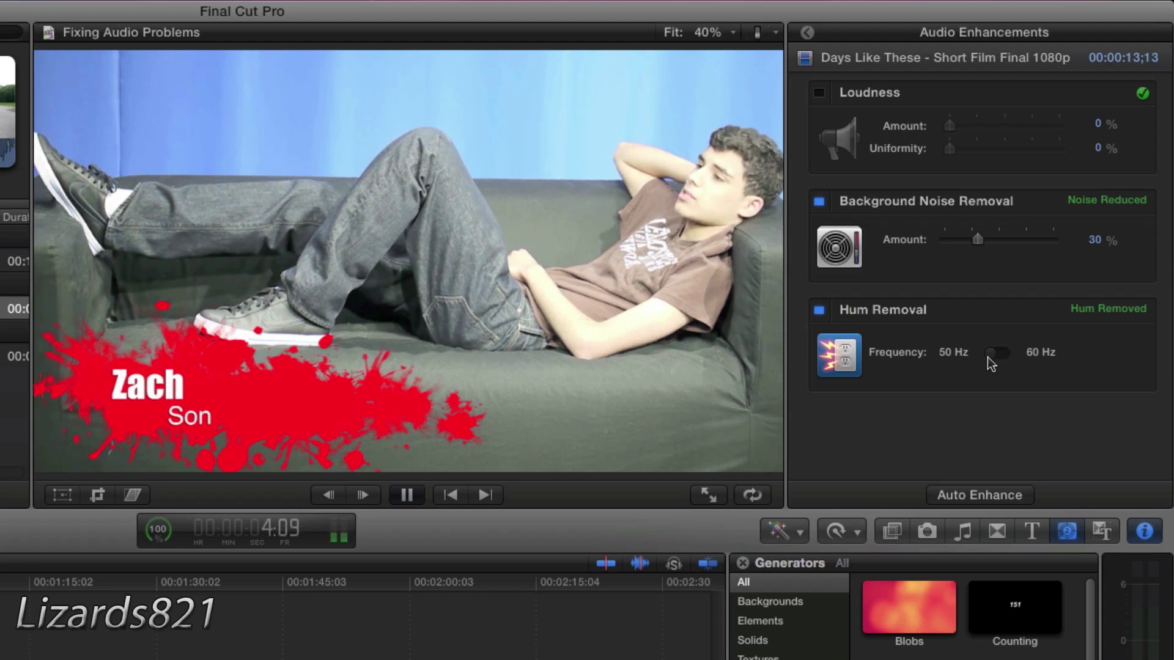
key("space")
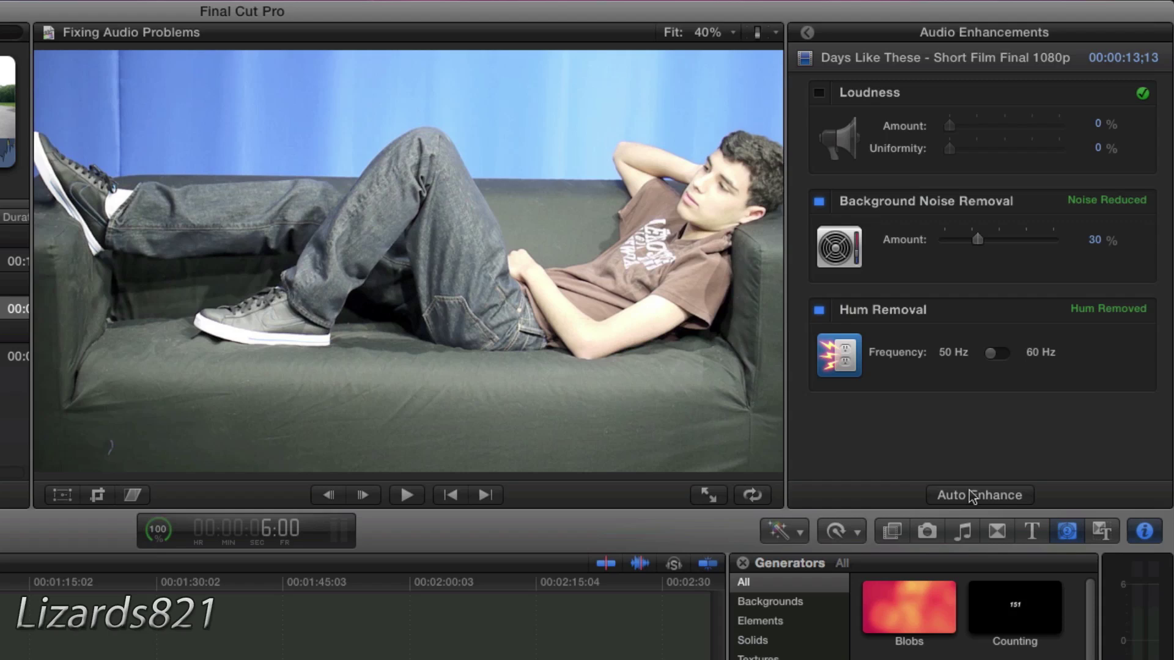
Uncheck Hum Removal so only the 30% Background Noise Removal stays applied.
left_click(971, 494)
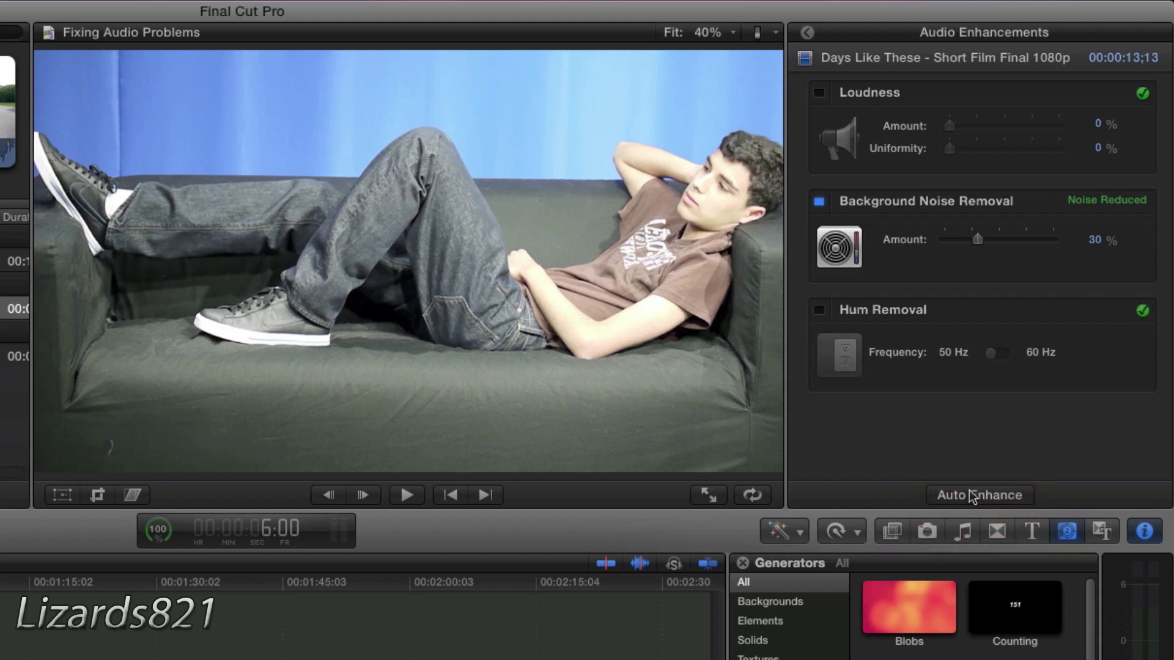